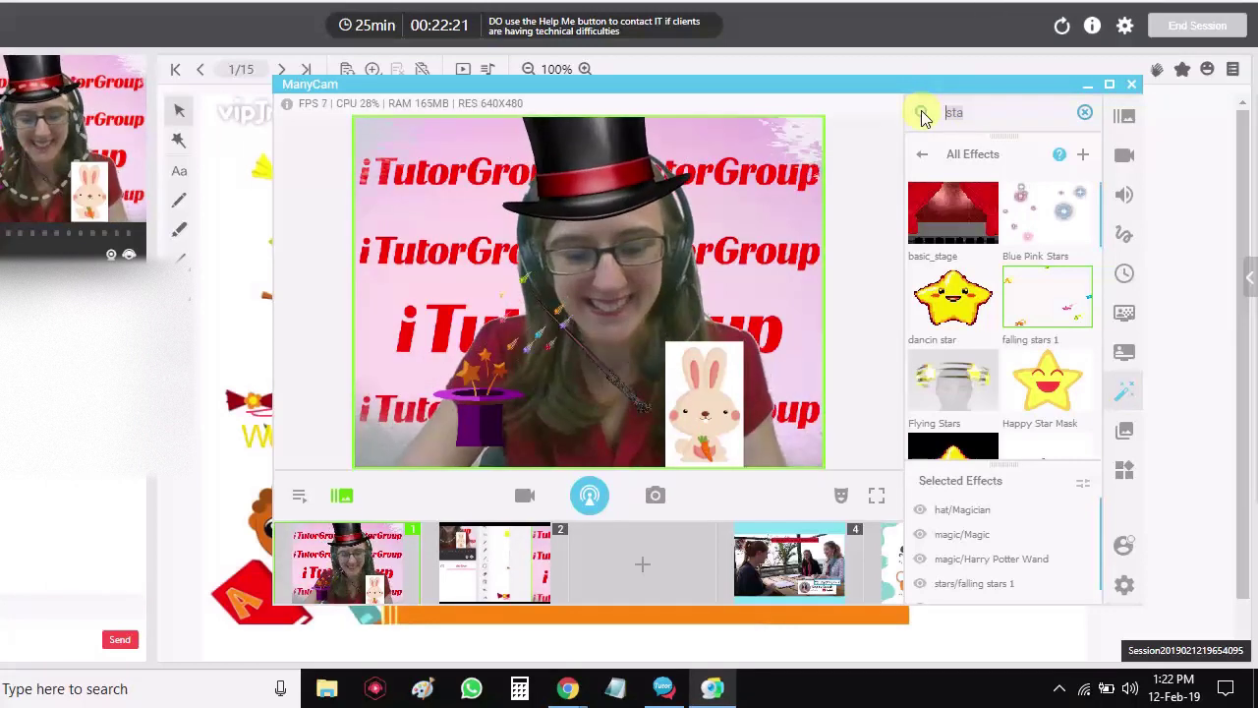
pyautogui.write('r')
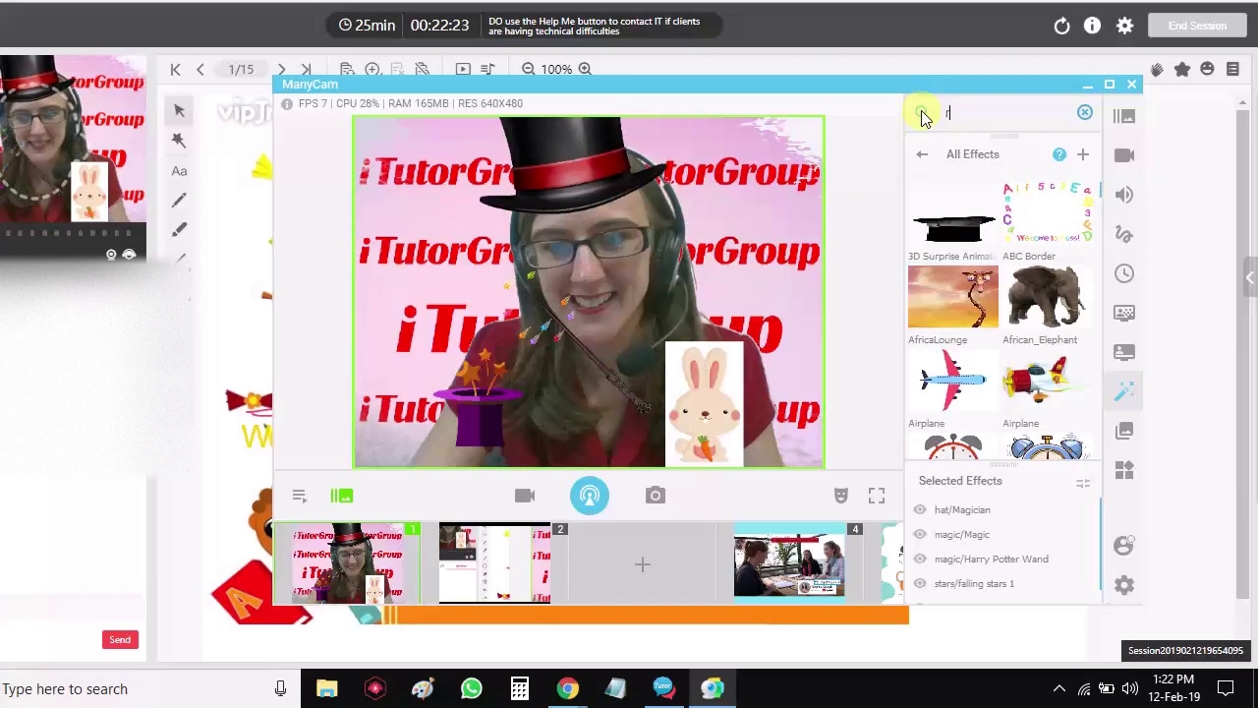
pyautogui.write('at')
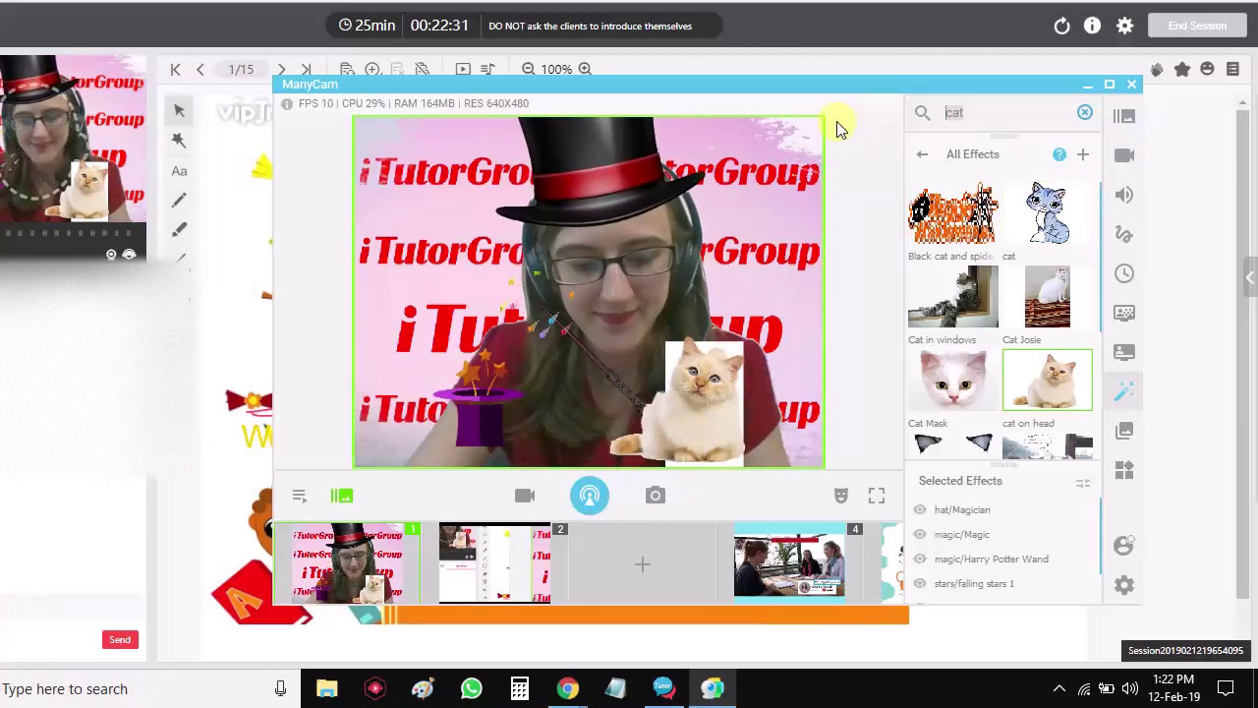
pyautogui.write('genie')
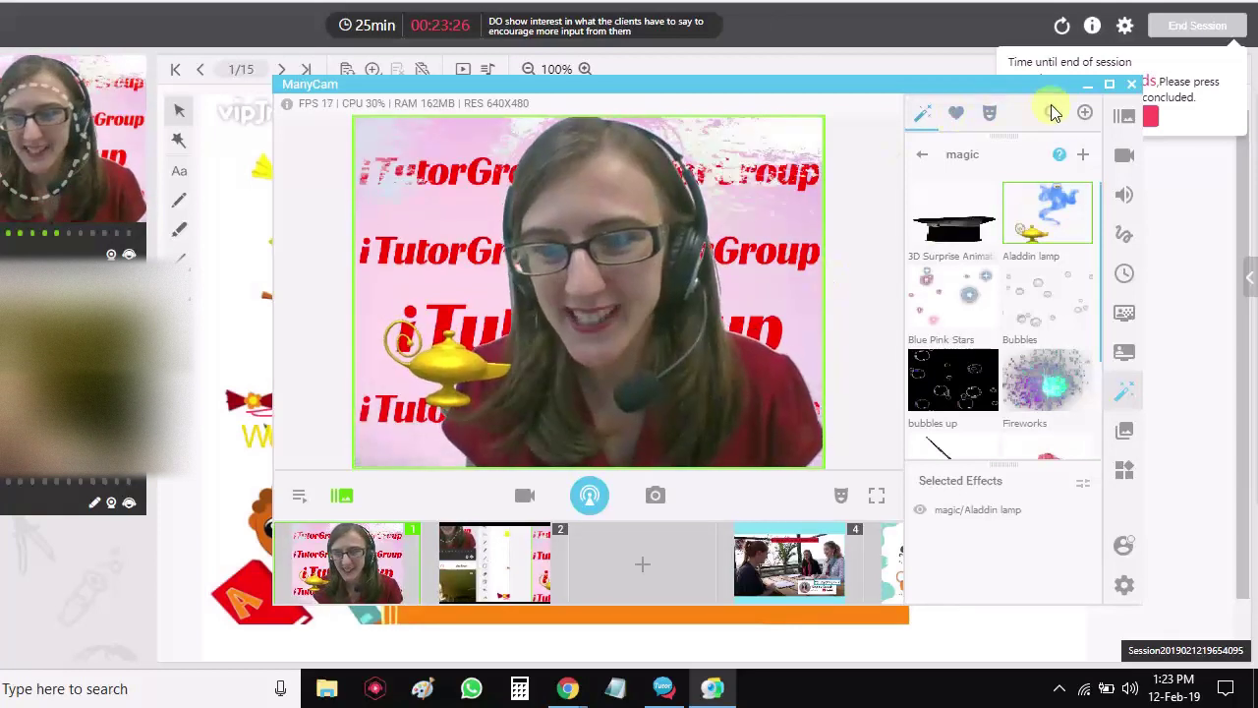
pyautogui.write('ca')
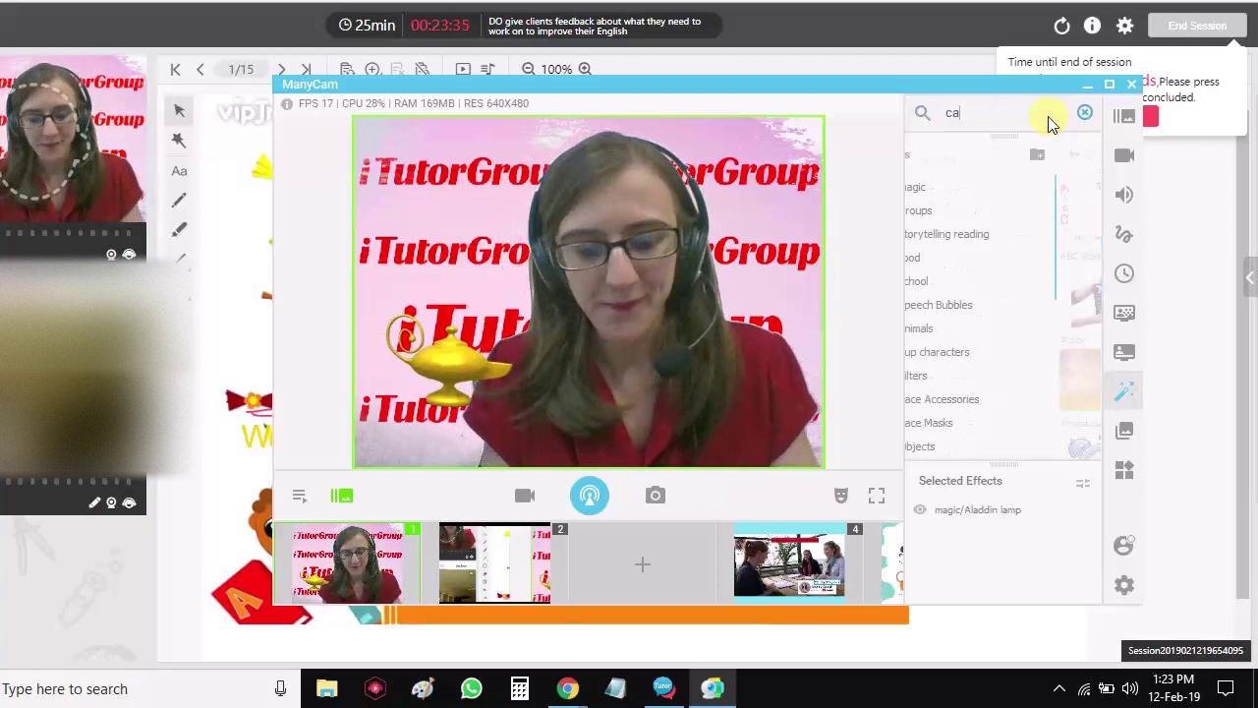
pyautogui.write('t')
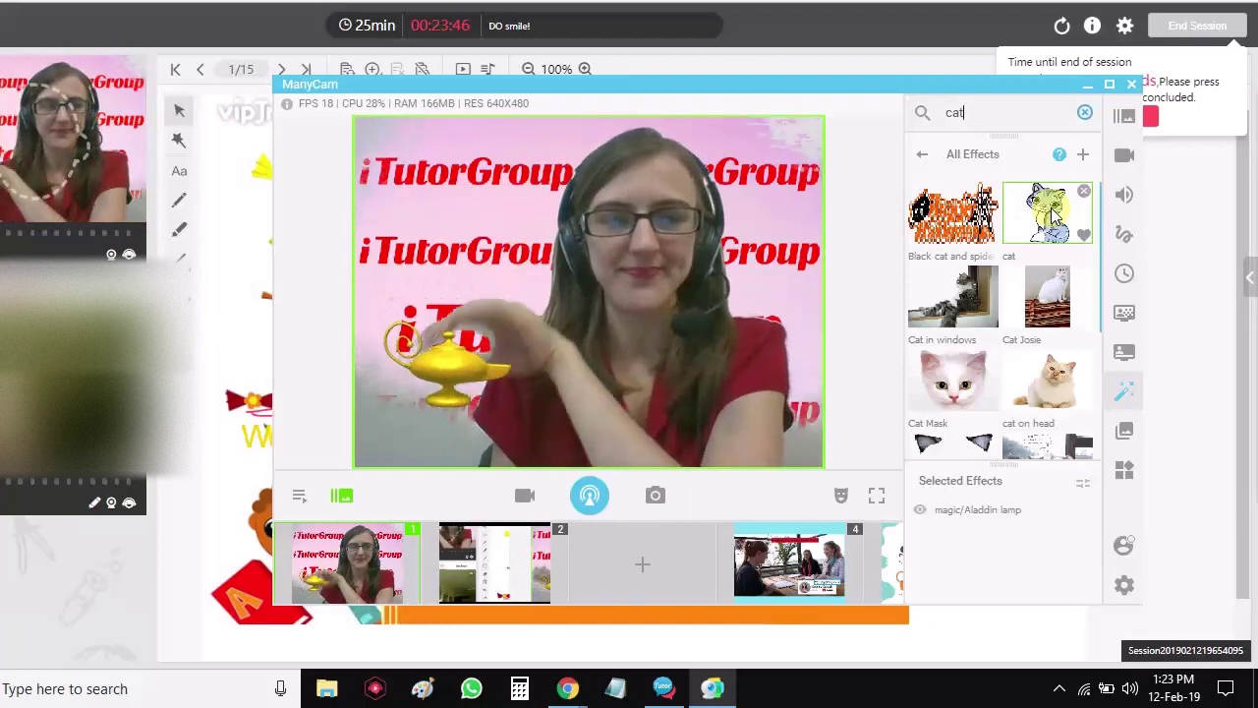
pyautogui.moveTo(1047, 212)
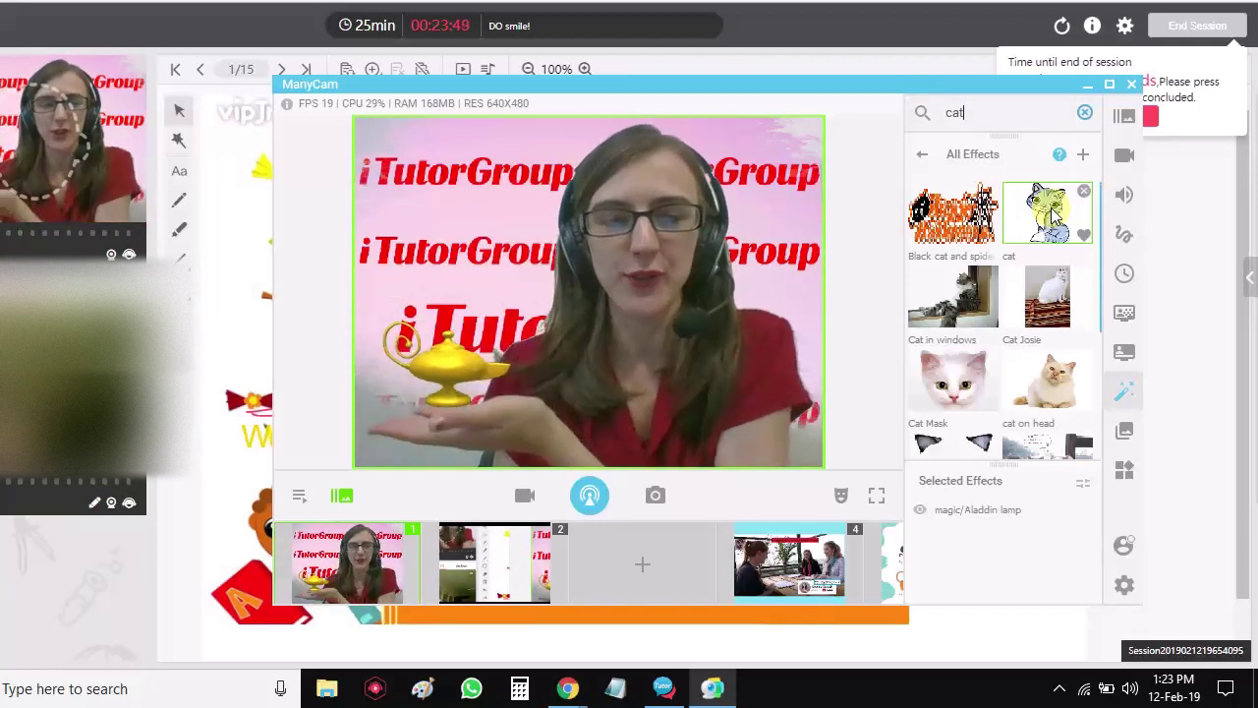
# Move the Aladdin lamp overlay onto her open palm.
pyautogui.moveTo(529, 348)
pyautogui.mouseDown()
pyautogui.moveTo(504, 384)
pyautogui.moveTo(536, 336)
pyautogui.mouseUp()
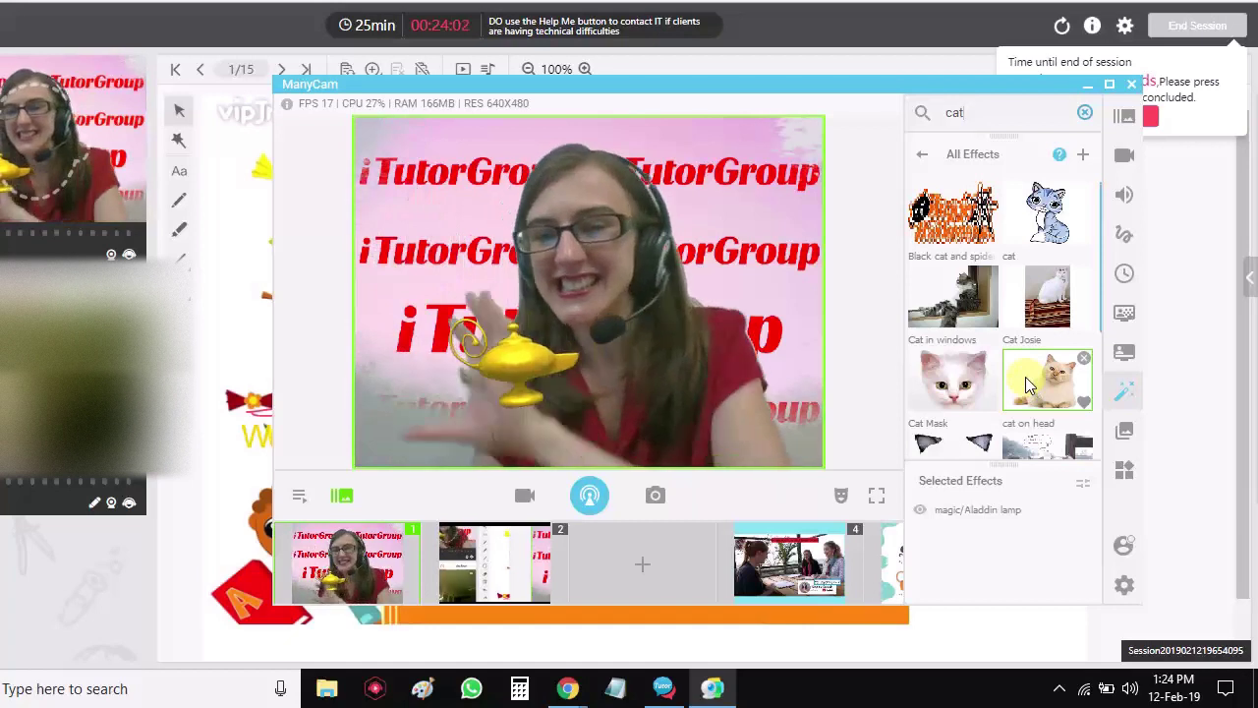
pyautogui.moveTo(953, 380)
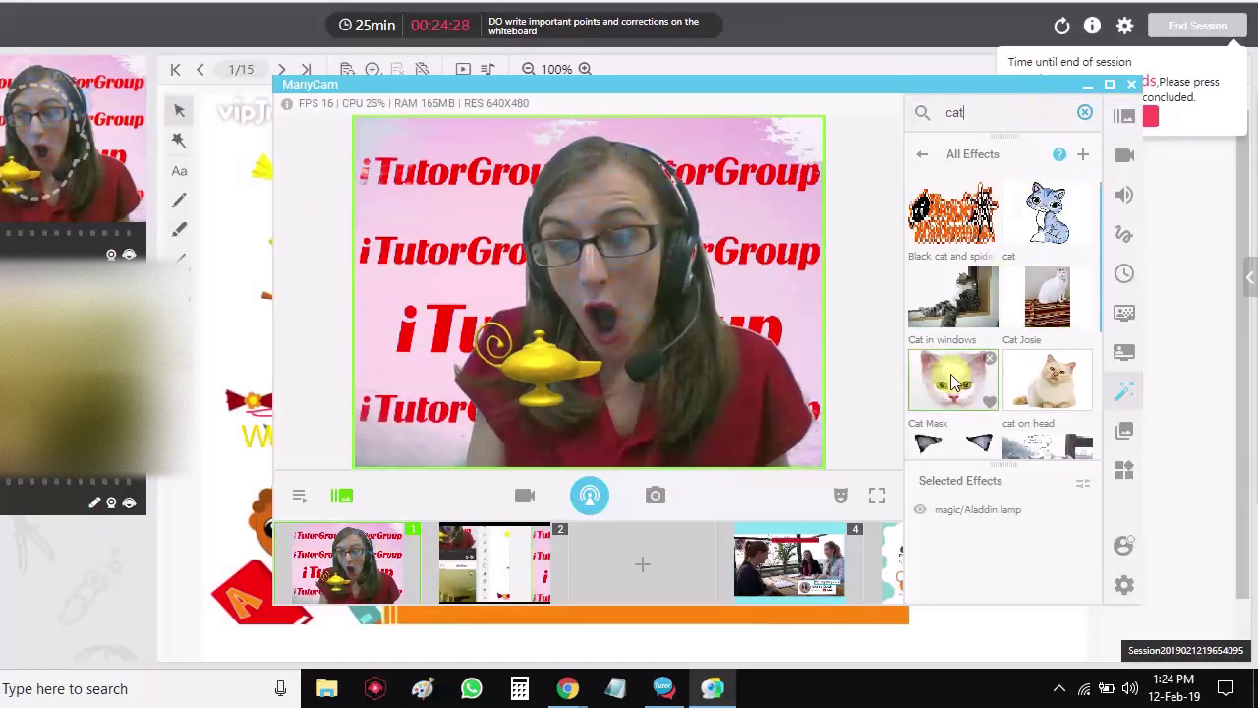
# Add the 'Cat on head' effect and drag the cat down onto her shoulder.
pyautogui.rightClick(1034, 377)
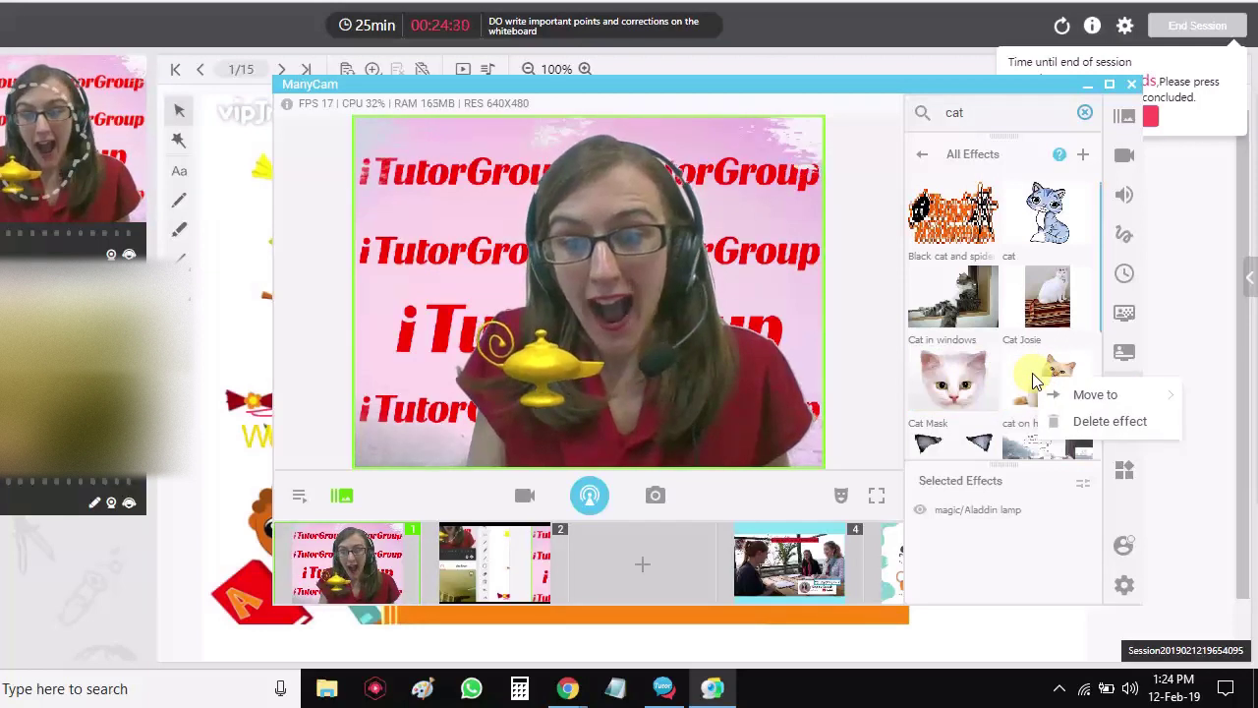
pyautogui.click(1012, 374)
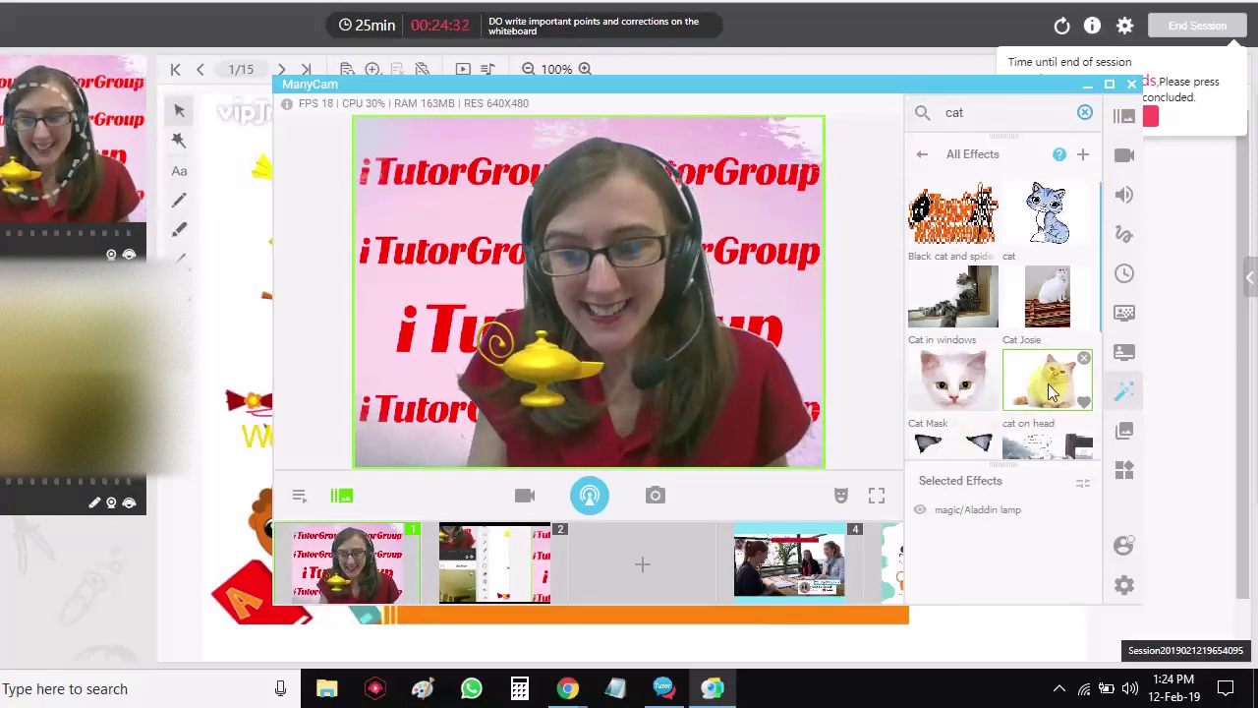
pyautogui.moveTo(609, 298)
pyautogui.mouseDown()
pyautogui.moveTo(644, 422)
pyautogui.moveTo(686, 378)
pyautogui.mouseUp()
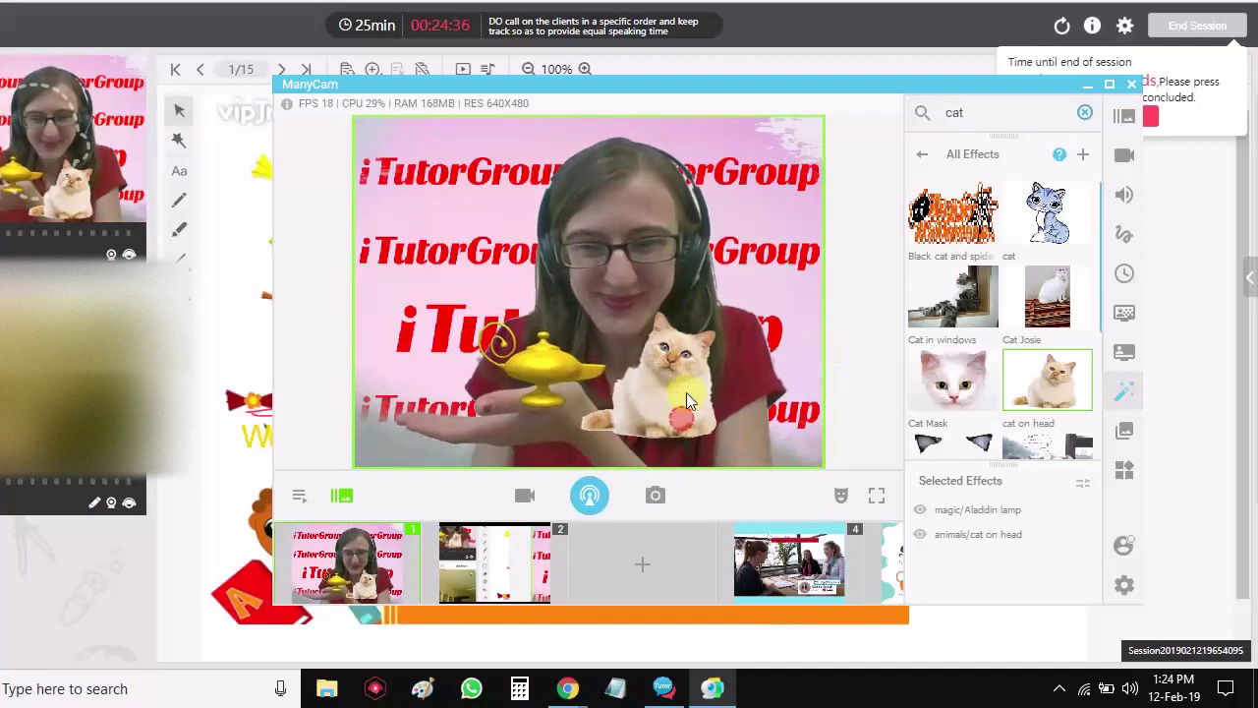